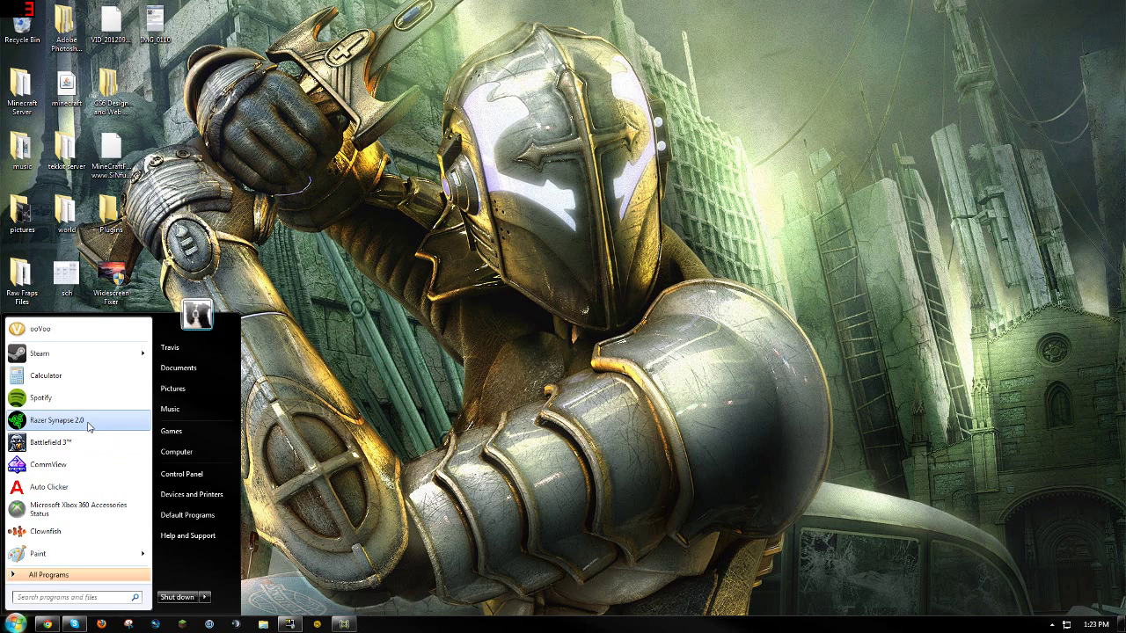
Launch Razer Synapse 2.0, browse the profile list, and return to the DeathAdder's Profile 1 settings.
{"action": "left_click", "coordinate": [87, 424]}
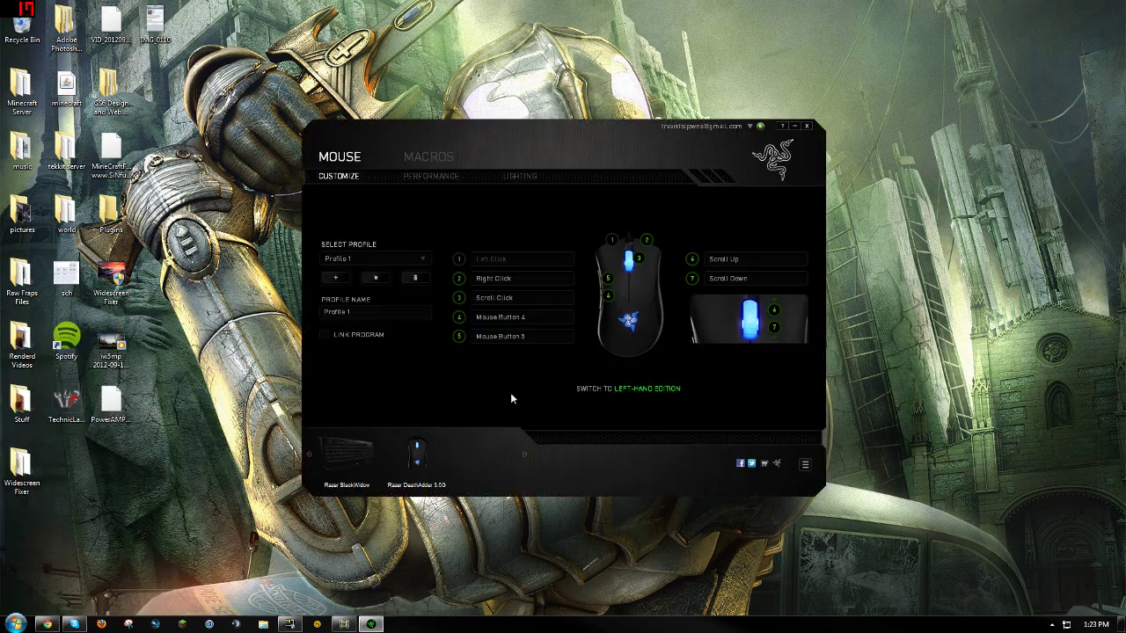
{"action": "left_click", "coordinate": [359, 261]}
{"action": "left_click", "coordinate": [352, 282]}
{"action": "left_click", "coordinate": [362, 264]}
{"action": "left_click", "coordinate": [360, 269]}
{"action": "left_click", "coordinate": [356, 457]}
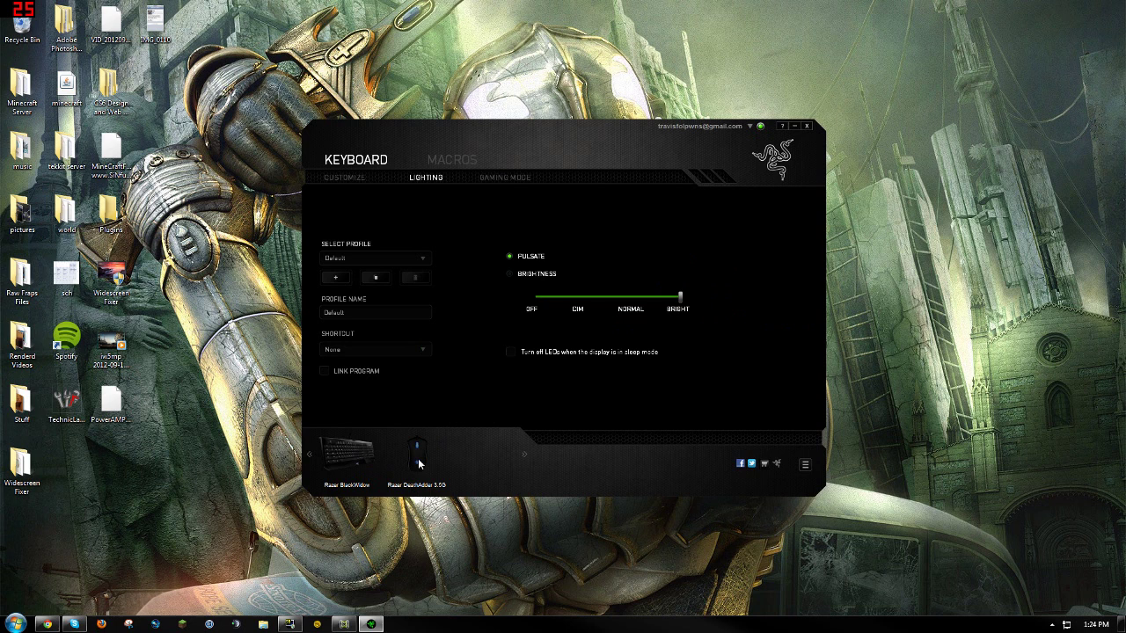
{"action": "left_click", "coordinate": [418, 460]}
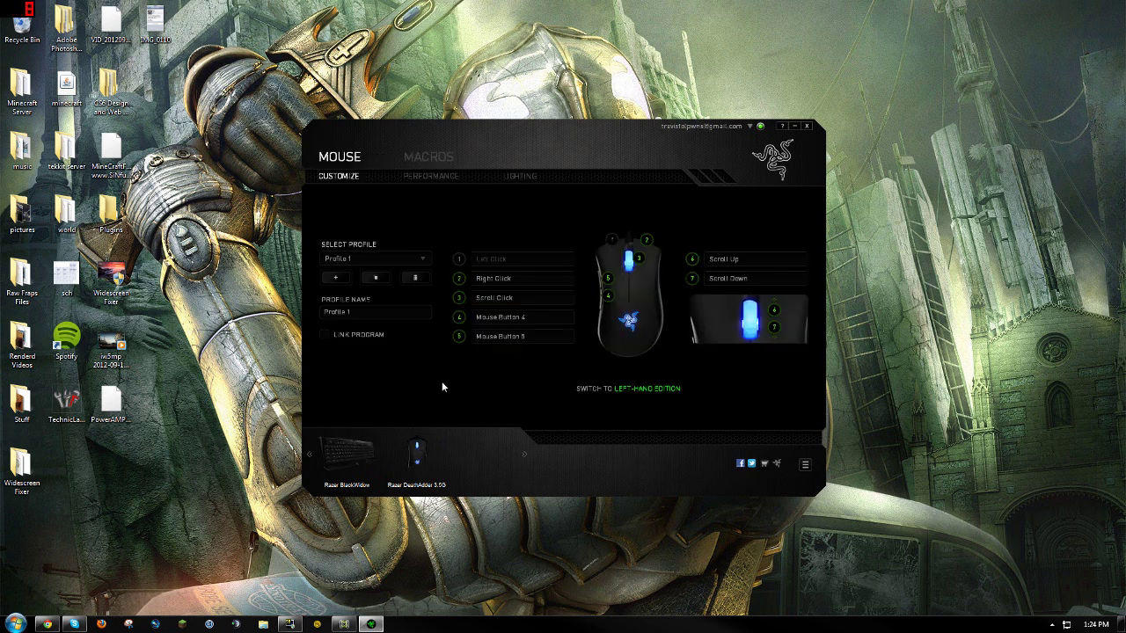
Add a new DeathAdder profile named 'rapid fire' and glance at Button 5's assignment.
{"action": "left_click", "coordinate": [346, 277]}
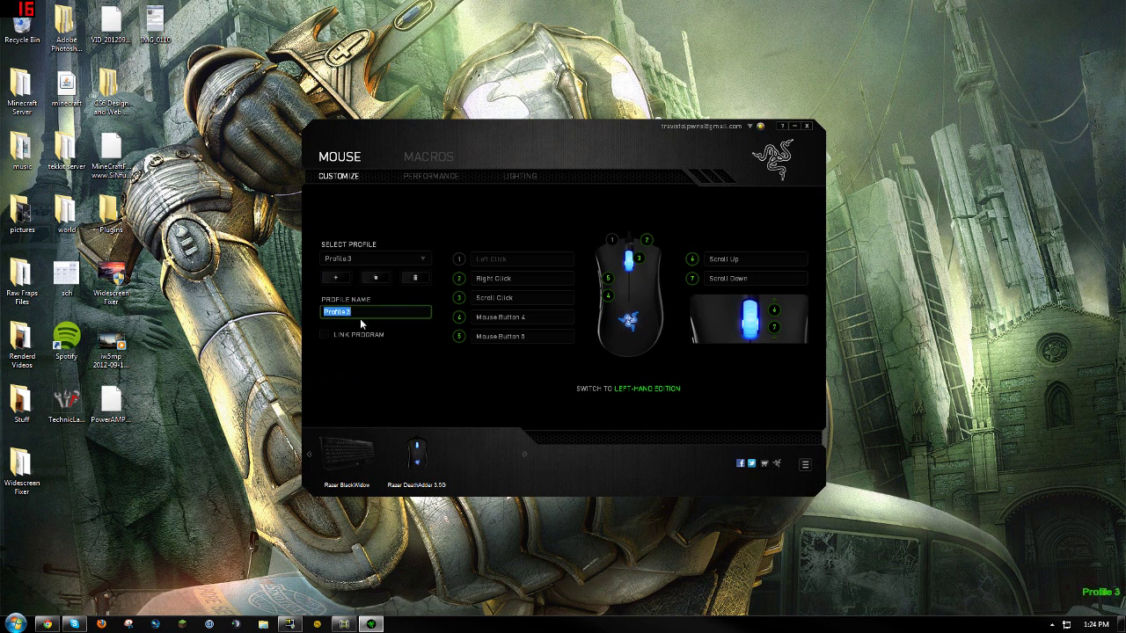
{"action": "type", "text": "ra"}
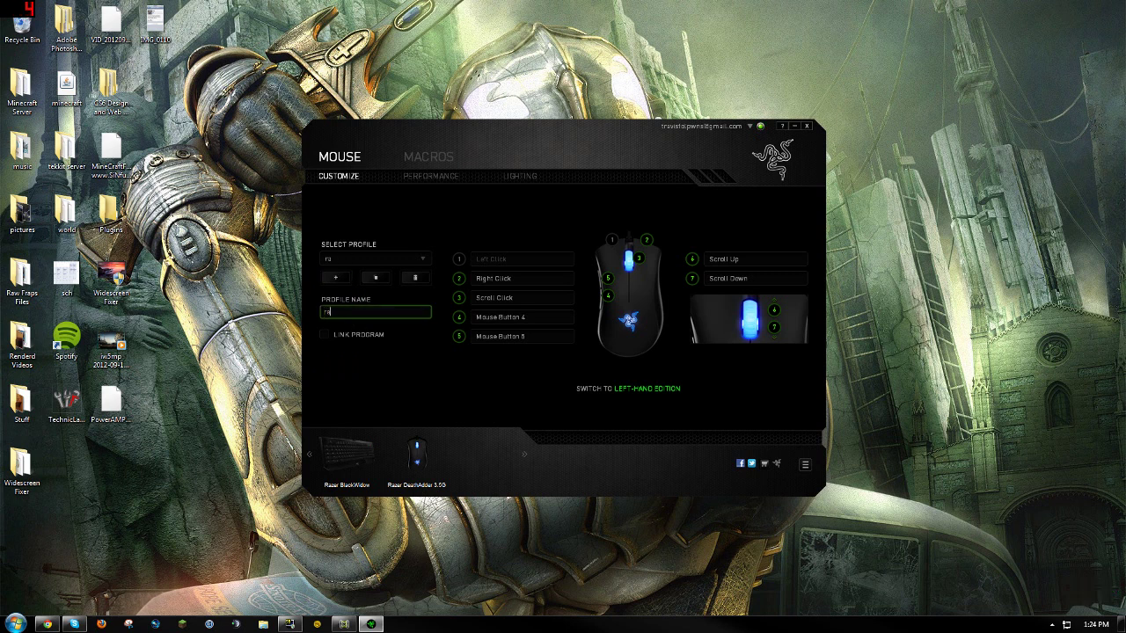
{"action": "type", "text": "pid fire"}
{"action": "left_click", "coordinate": [568, 334]}
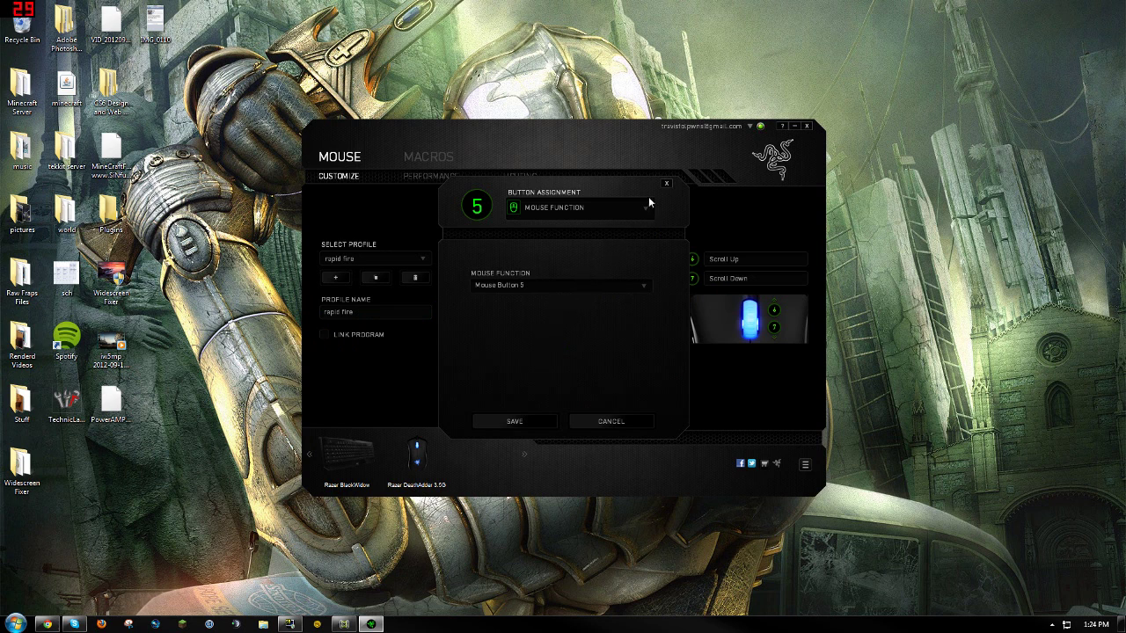
{"action": "left_click", "coordinate": [622, 420]}
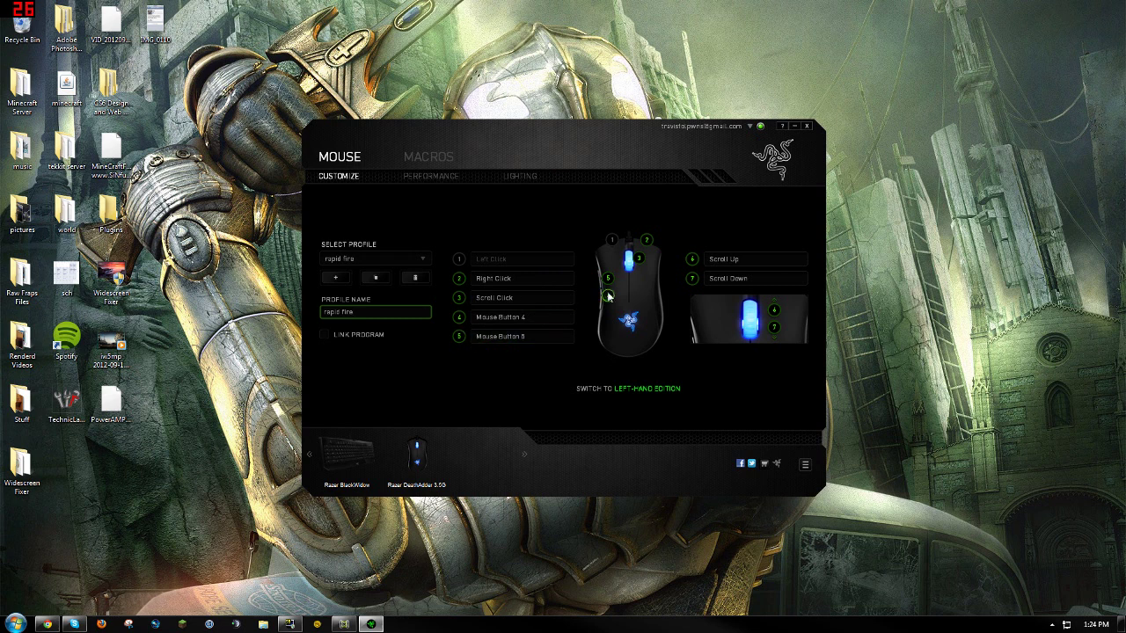
Review Button 5's assignment types without changing them, then go to the Macros page.
{"action": "left_click", "coordinate": [608, 296]}
{"action": "left_click", "coordinate": [533, 285]}
{"action": "left_click", "coordinate": [533, 285]}
{"action": "left_click", "coordinate": [583, 211]}
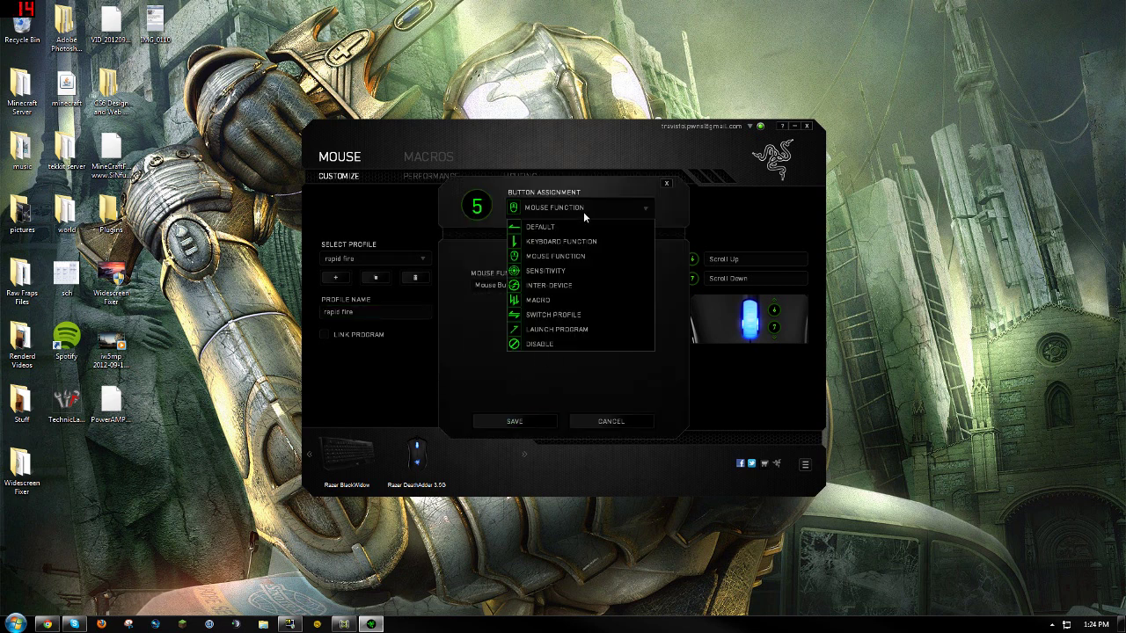
{"action": "left_click", "coordinate": [667, 183]}
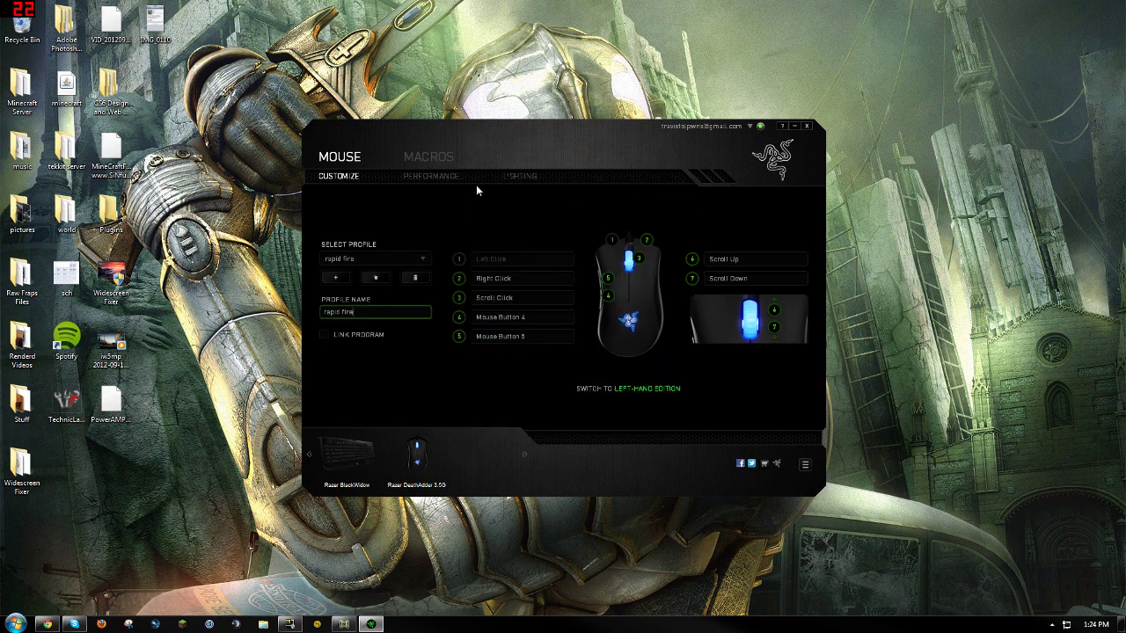
{"action": "left_click", "coordinate": [429, 158]}
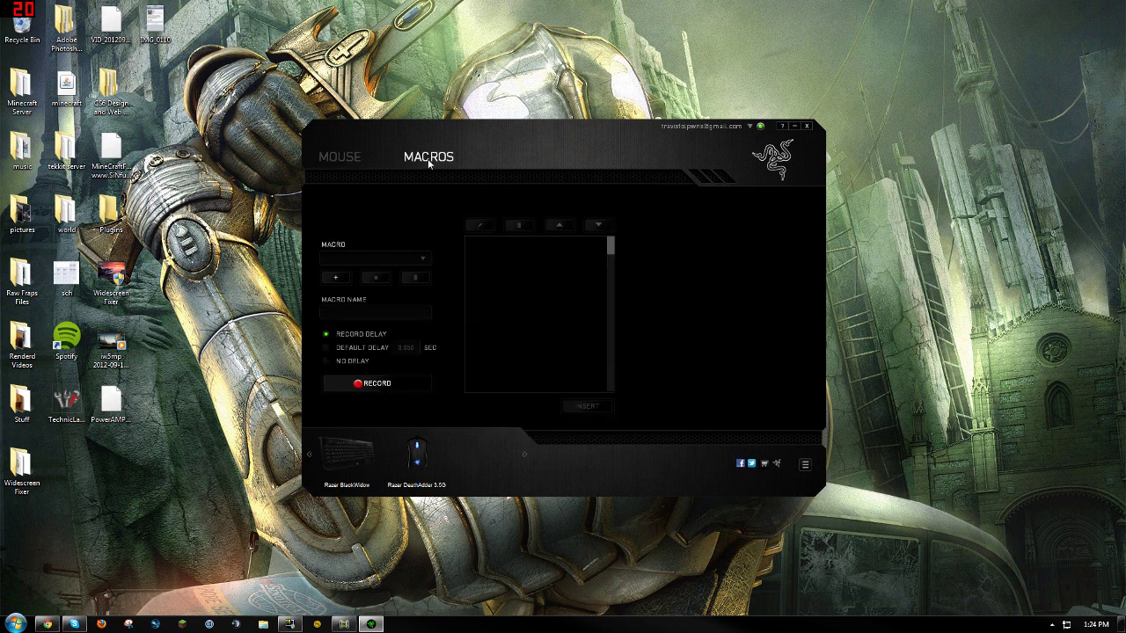
Add a new macro and rename it from 'Macro 1' to 'Rapid fire'.
{"action": "left_click", "coordinate": [419, 262]}
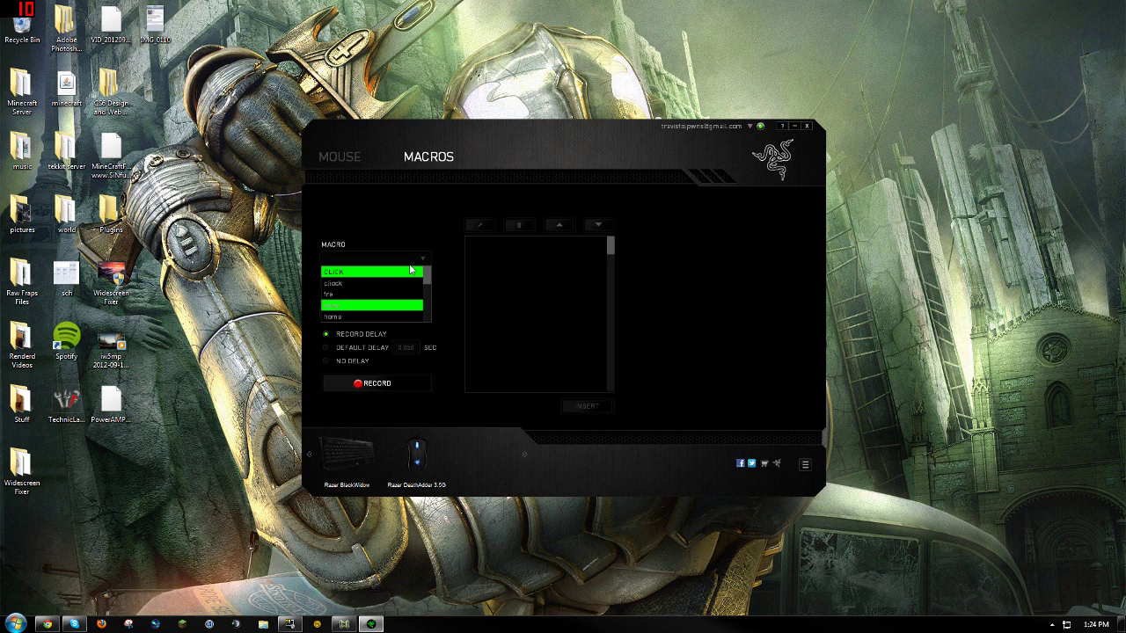
{"action": "left_click", "coordinate": [410, 228]}
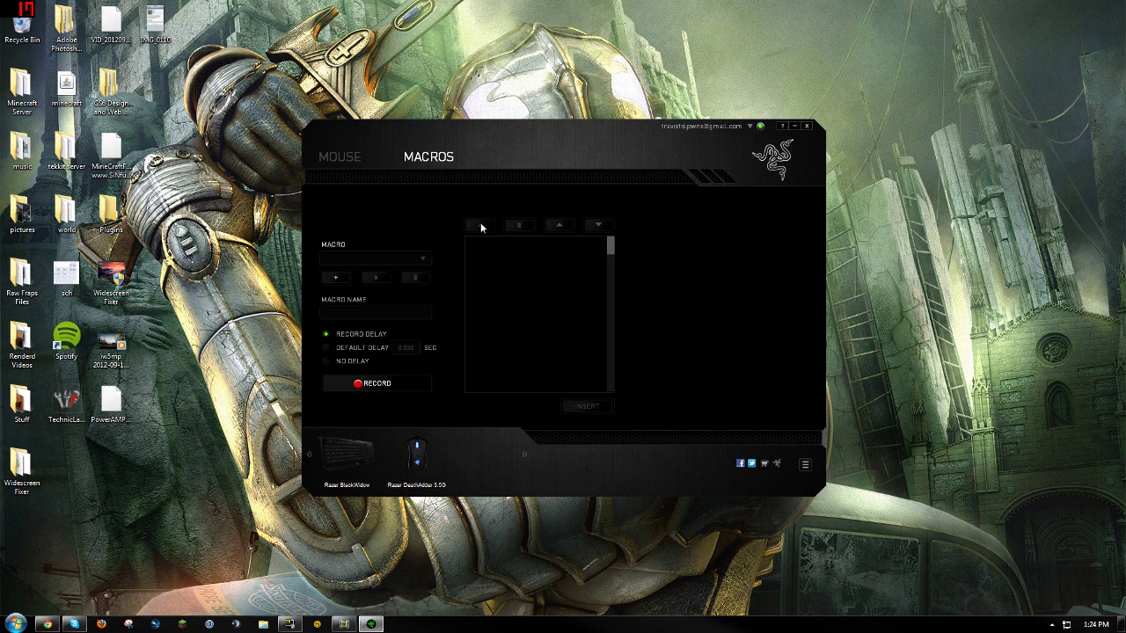
{"action": "left_click", "coordinate": [360, 312]}
{"action": "double_click", "coordinate": [356, 310]}
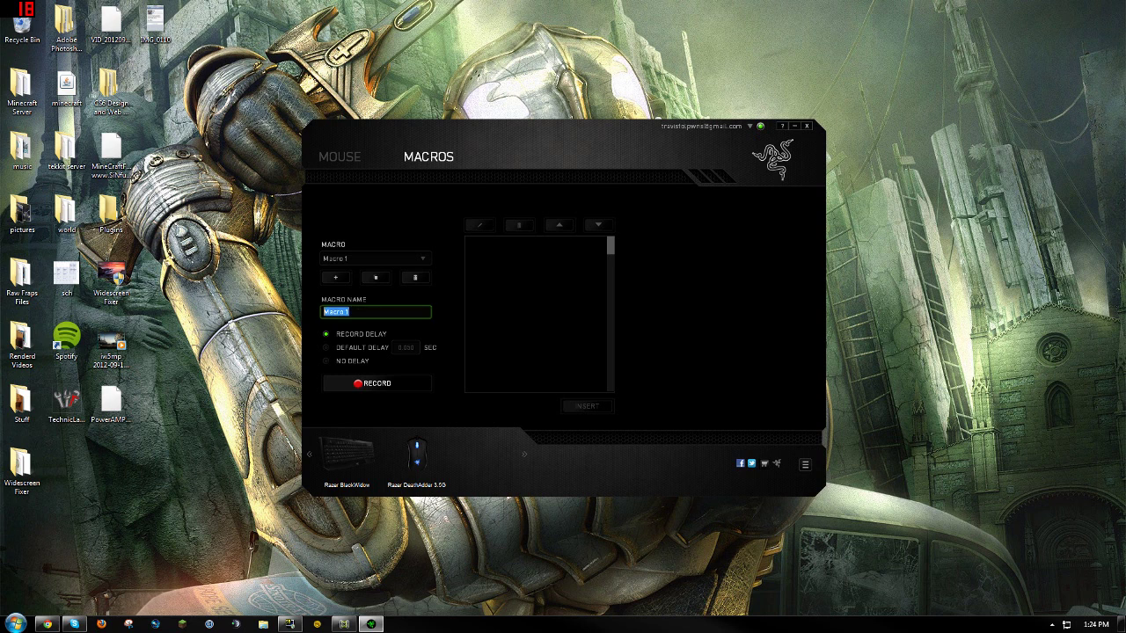
{"action": "type", "text": "Rapid fire"}
Set the macro's default delay to 0.015 seconds.
{"action": "left_click", "coordinate": [326, 348]}
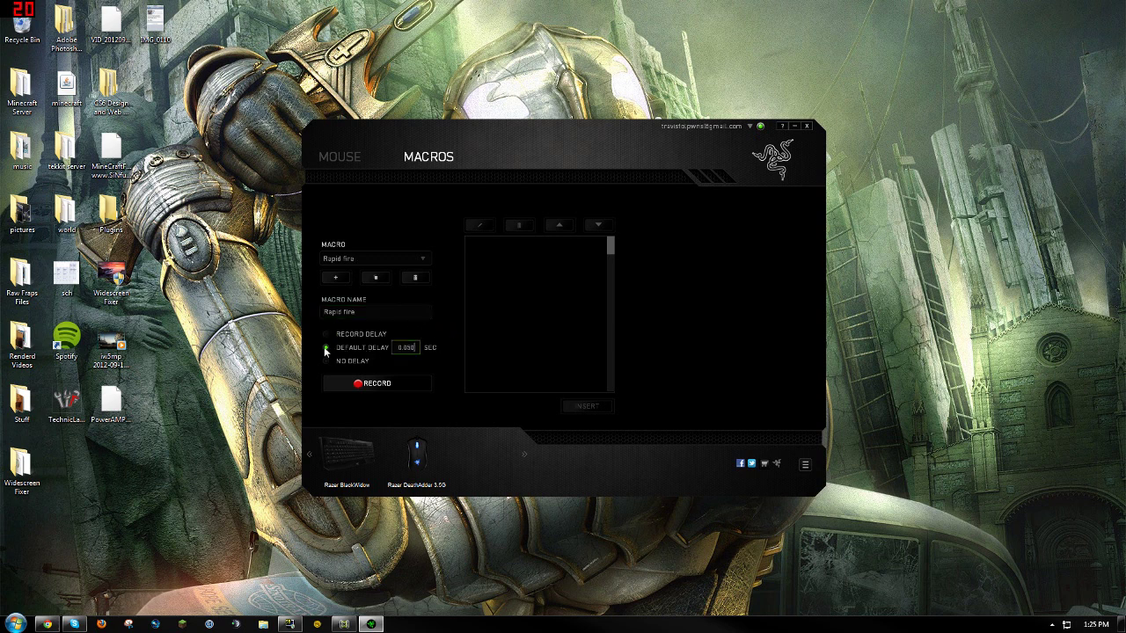
{"action": "left_click_drag", "start_coordinate": [414, 348], "coordinate": [407, 348]}
{"action": "type", "text": "15"}
Record a single left click into the macro and select the Left Button Up step.
{"action": "left_click", "coordinate": [398, 384]}
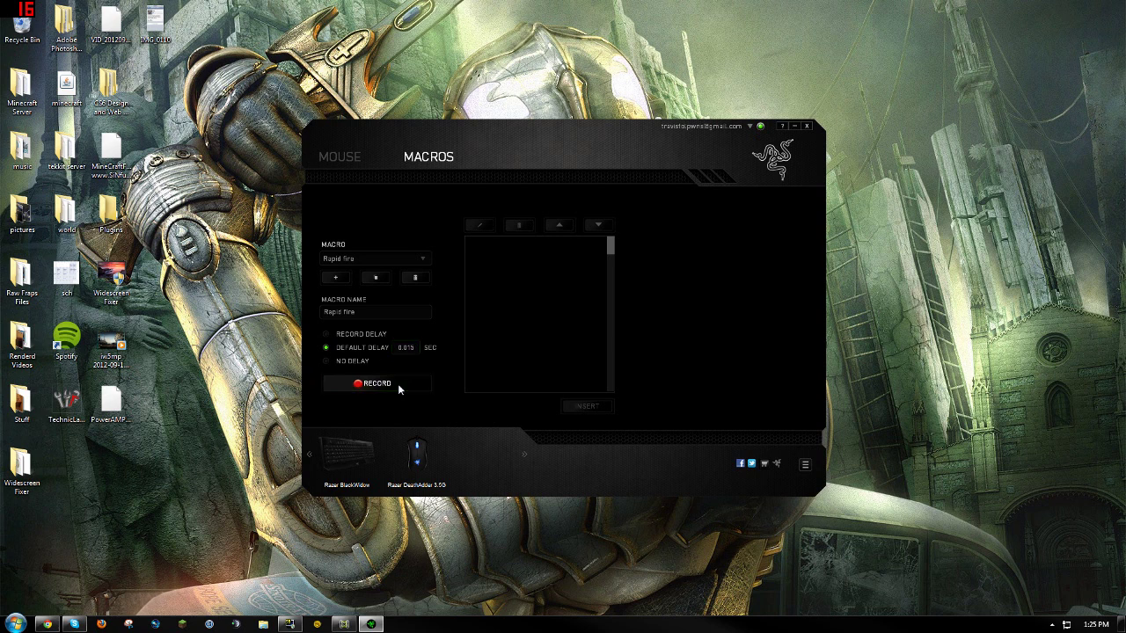
{"action": "left_click", "coordinate": [532, 293]}
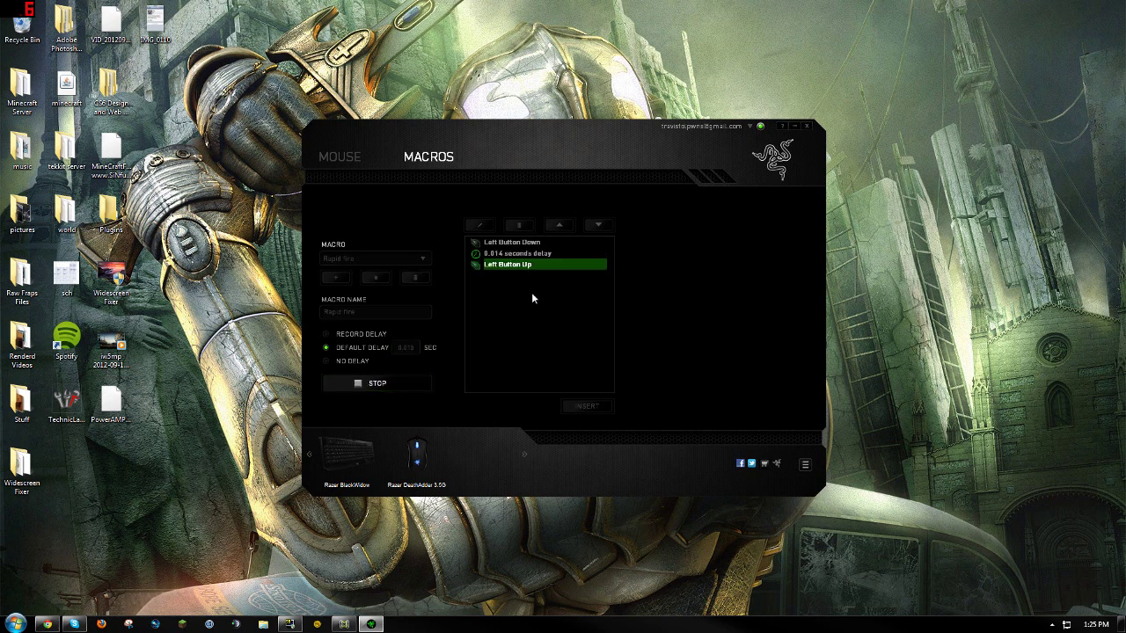
{"action": "left_click", "coordinate": [393, 383]}
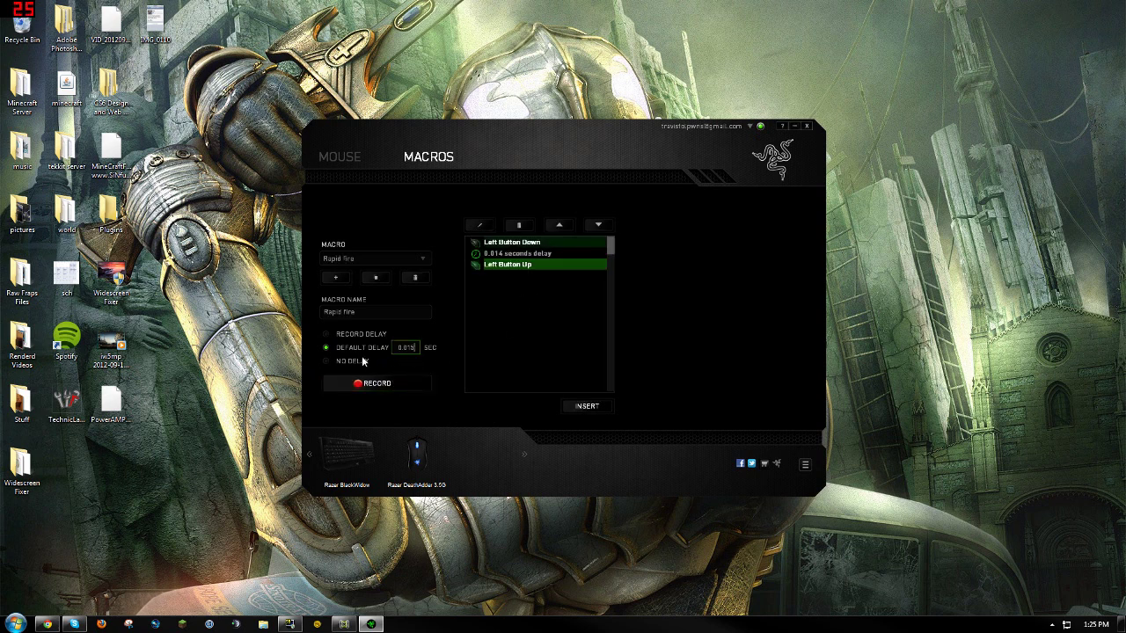
{"action": "left_click", "coordinate": [496, 275]}
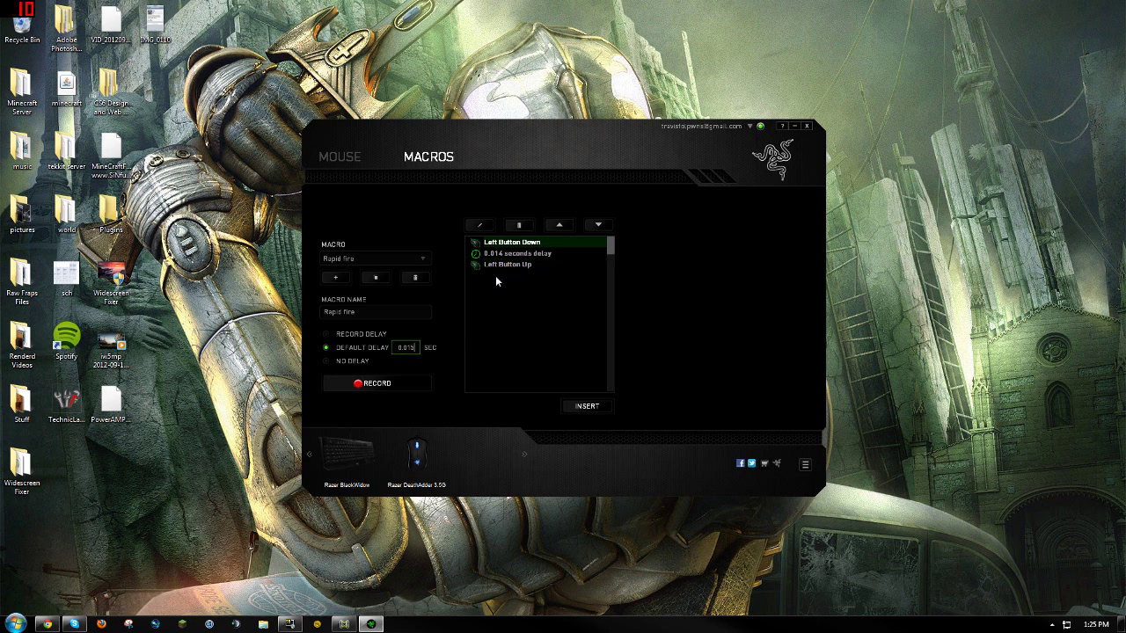
{"action": "left_click", "coordinate": [492, 267]}
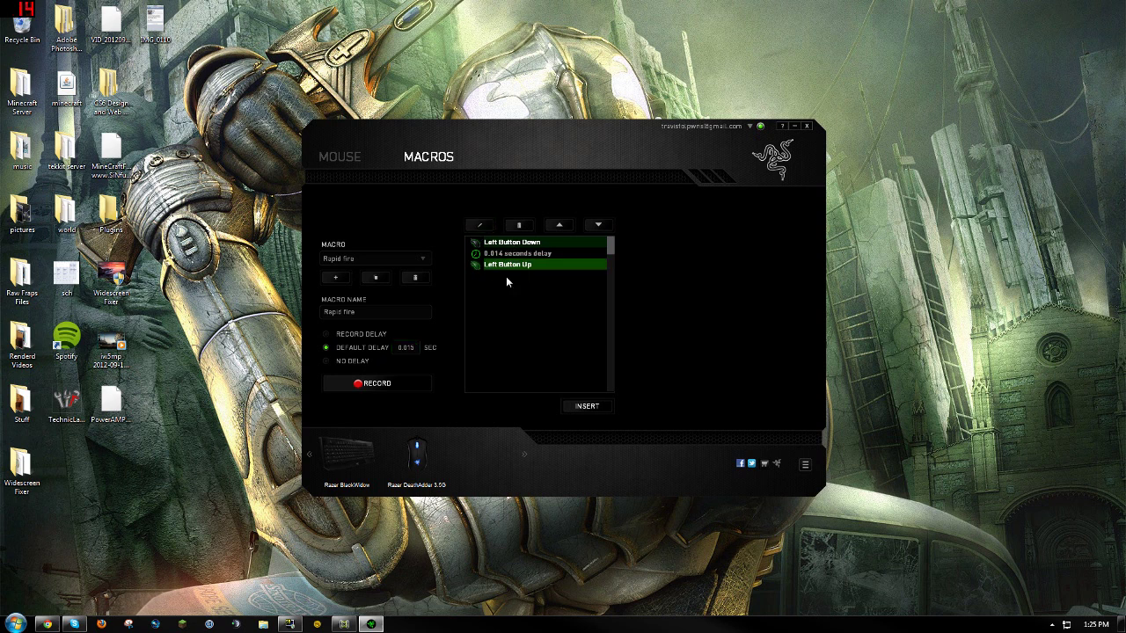
Insert a 0.015-second delay step, then delete the extra delay step it produced.
{"action": "left_click", "coordinate": [587, 404]}
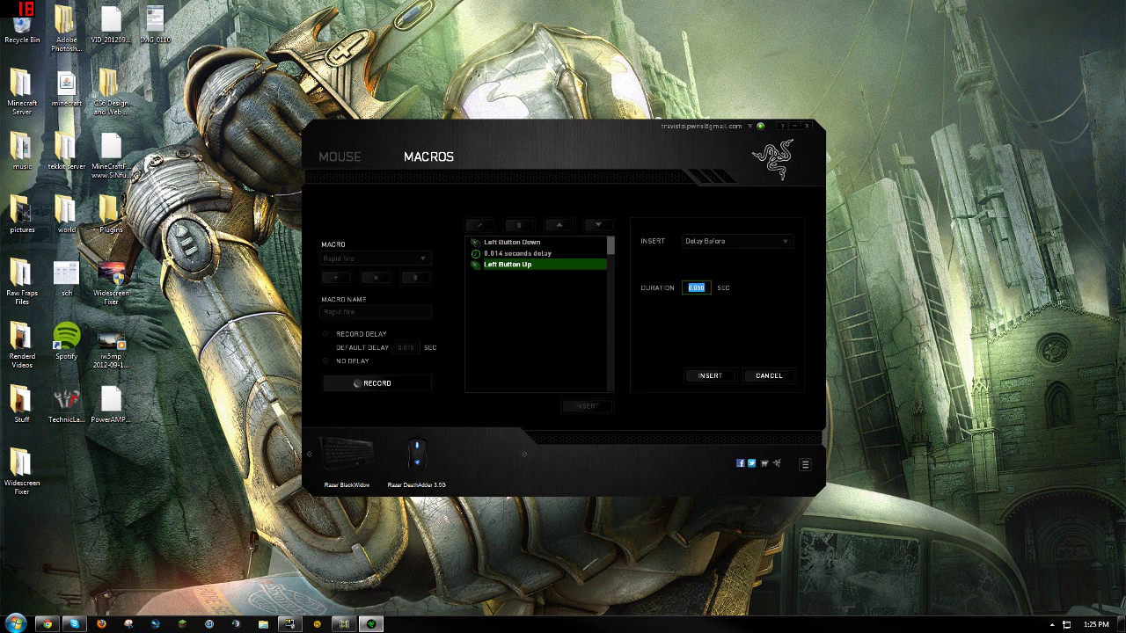
{"action": "left_click", "coordinate": [696, 287]}
{"action": "key", "text": "BackSpace"}
{"action": "key", "text": "BackSpace"}
{"action": "key", "text": "BackSpace"}
{"action": "key", "text": "BackSpace"}
{"action": "key", "text": "BackSpace"}
{"action": "type", "text": "0.015"}
{"action": "left_click", "coordinate": [710, 375]}
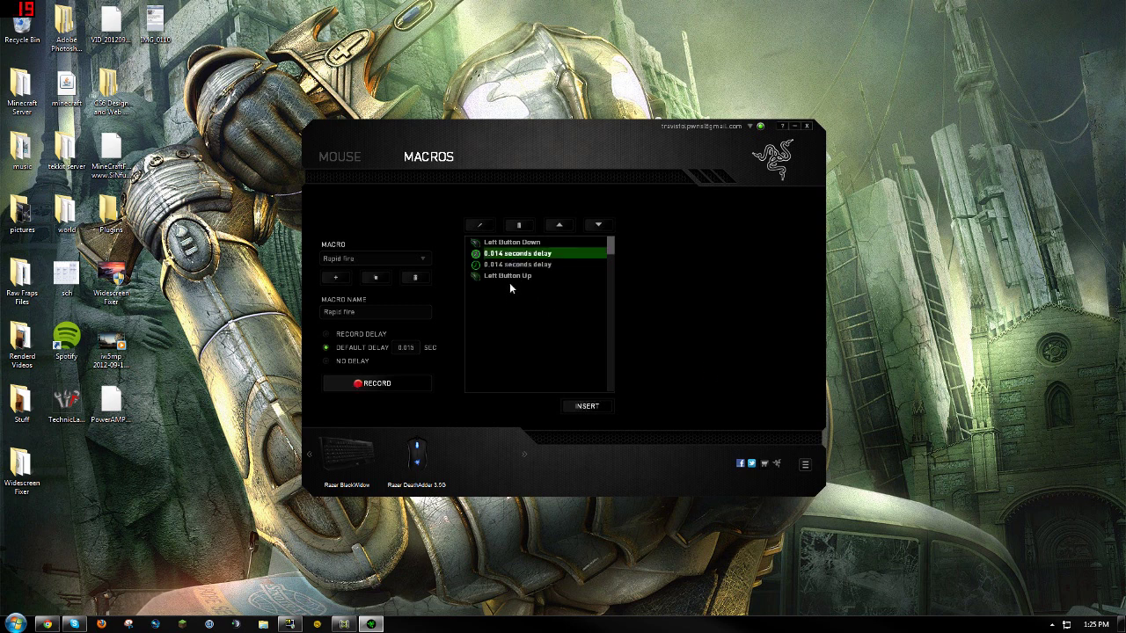
{"action": "left_click", "coordinate": [511, 264]}
{"action": "left_click", "coordinate": [513, 255]}
{"action": "left_click", "coordinate": [508, 265]}
{"action": "left_click", "coordinate": [510, 256]}
{"action": "left_click", "coordinate": [520, 225]}
Insert another delay after Left Button Up and remove the duplicate delay.
{"action": "left_click", "coordinate": [518, 265]}
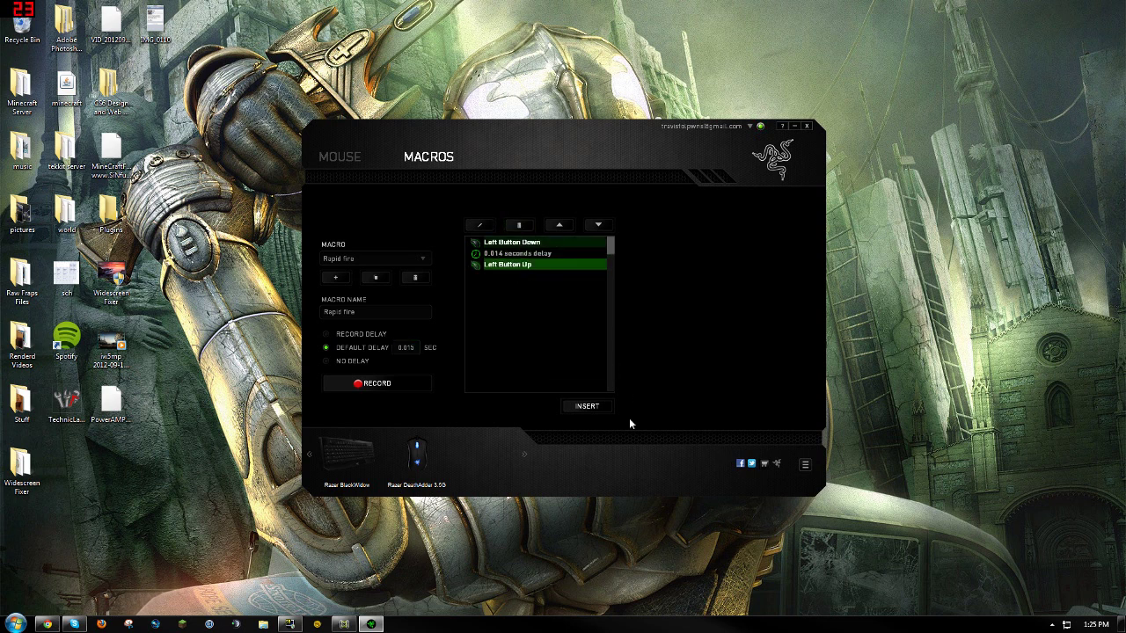
{"action": "left_click", "coordinate": [589, 406]}
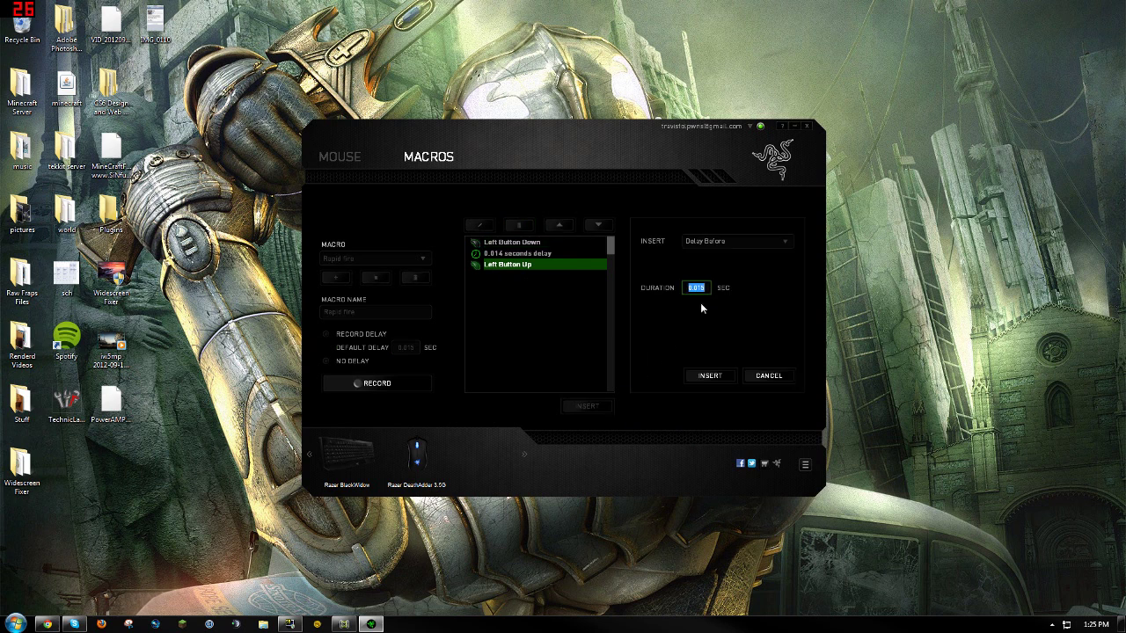
{"action": "left_click", "coordinate": [712, 375]}
{"action": "key", "text": "Down"}
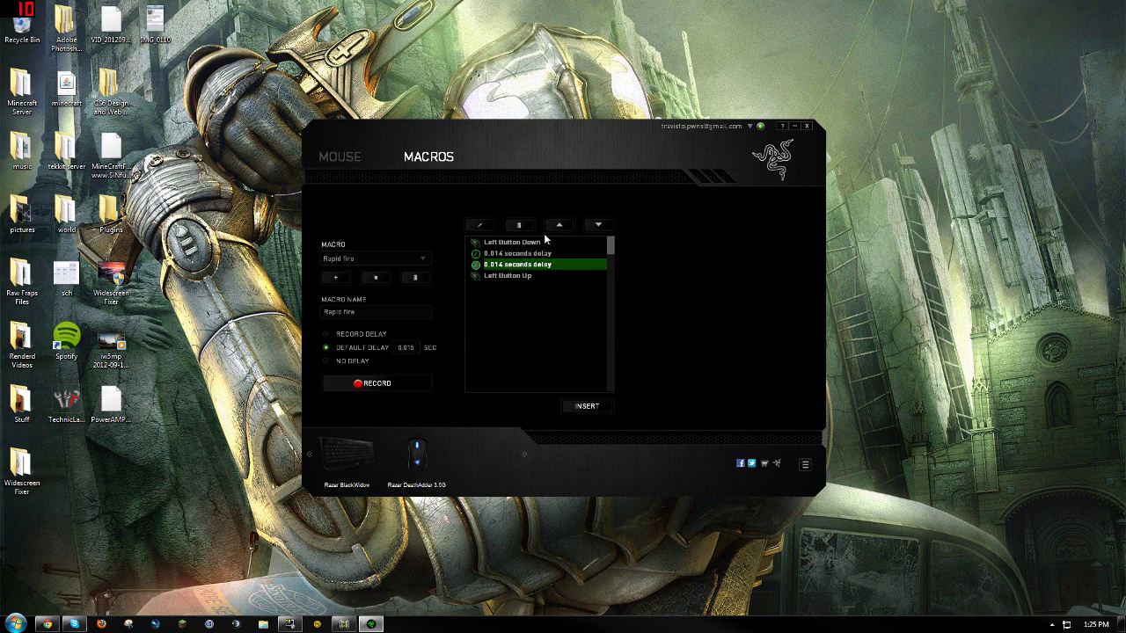
{"action": "left_click", "coordinate": [517, 223]}
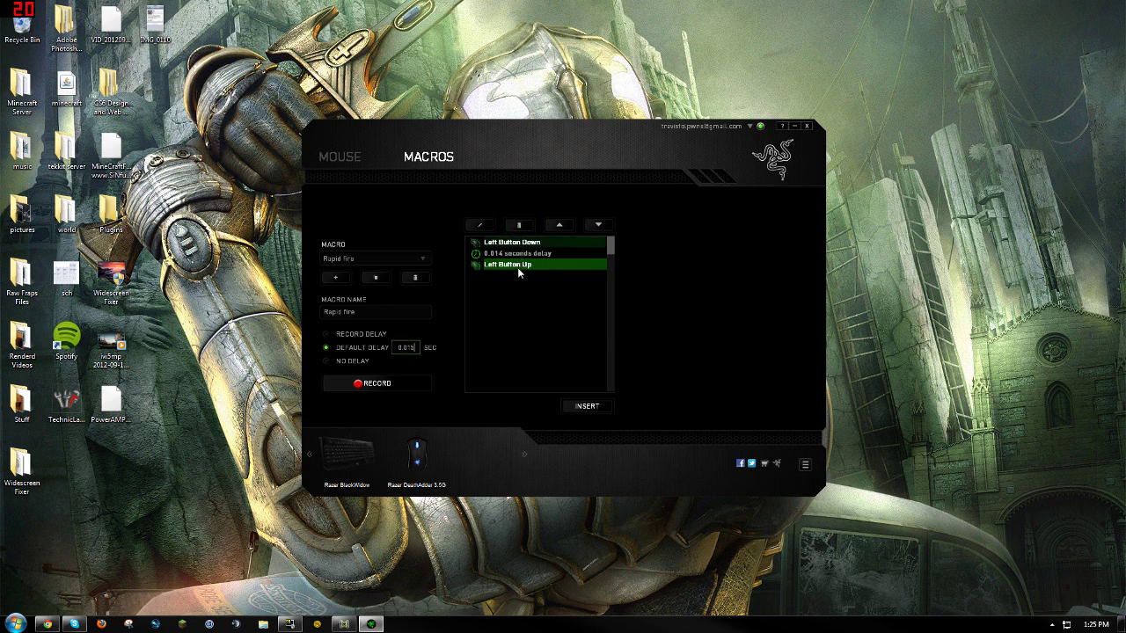
Move the 0.014 s delay below Left Button Up and add a new delay below Left Button Down.
{"action": "key", "text": "Up"}
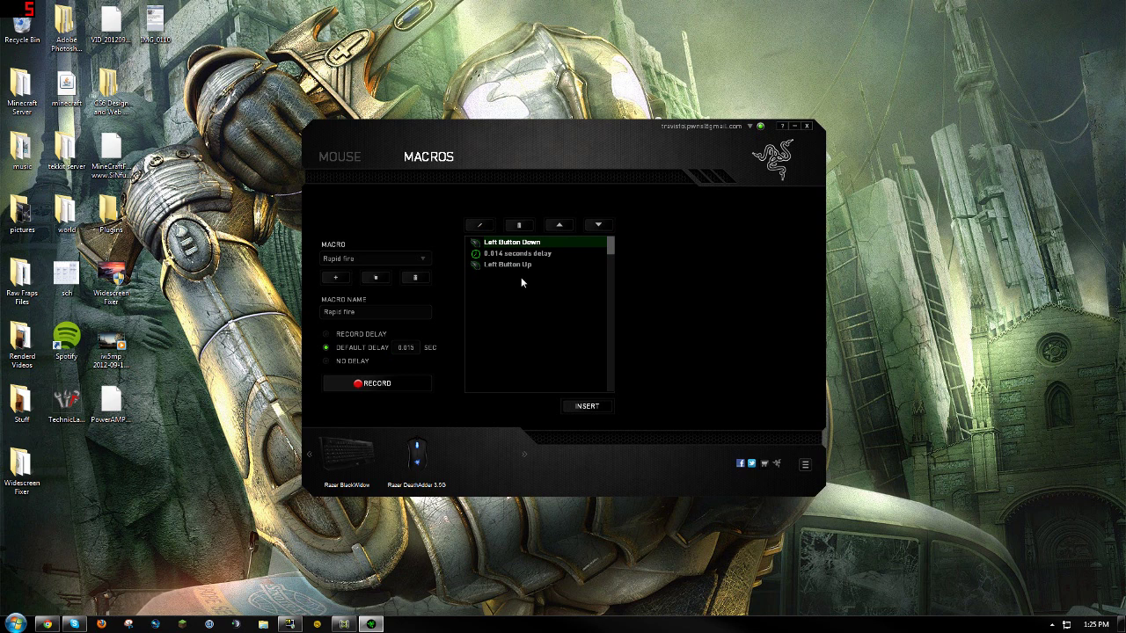
{"action": "left_click", "coordinate": [535, 254]}
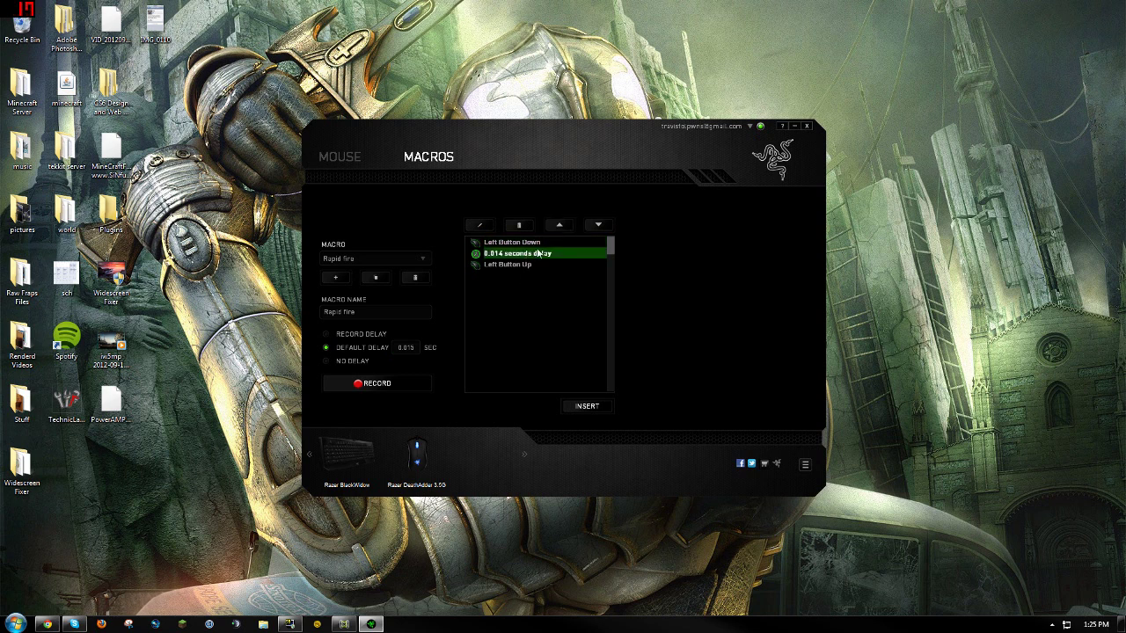
{"action": "left_click", "coordinate": [596, 227]}
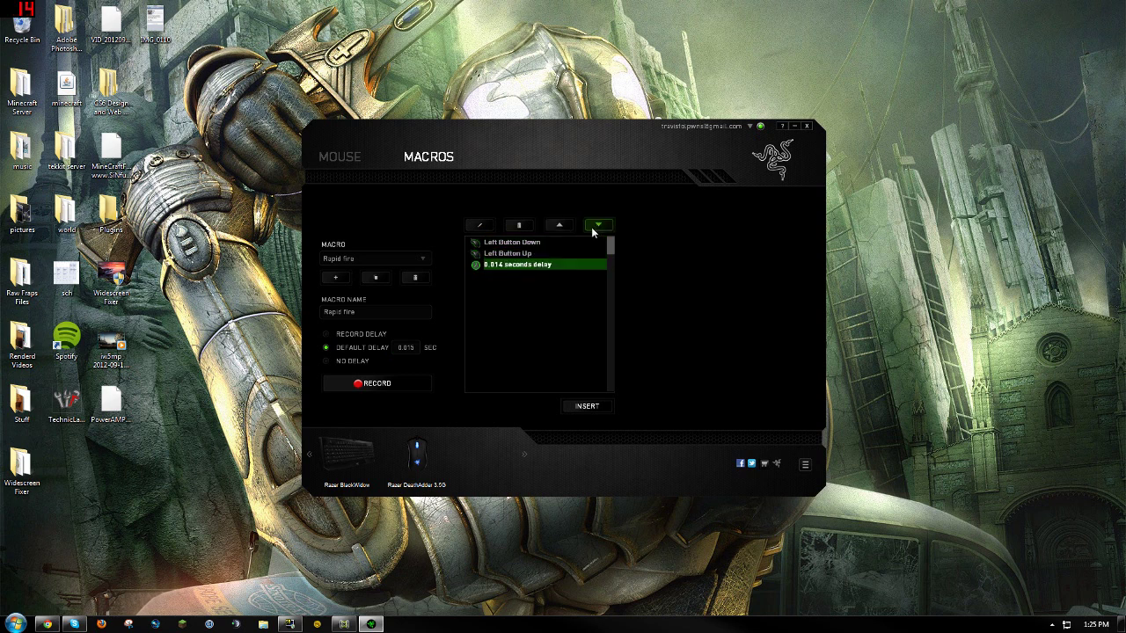
{"action": "left_click", "coordinate": [517, 242]}
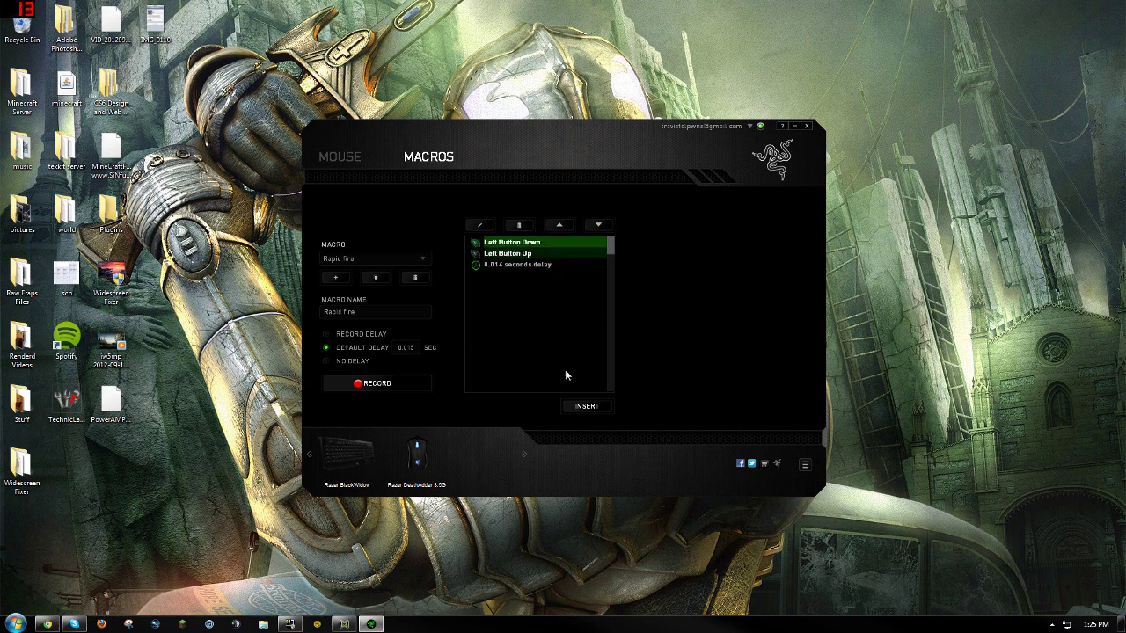
{"action": "left_click", "coordinate": [581, 405]}
{"action": "left_click", "coordinate": [697, 375]}
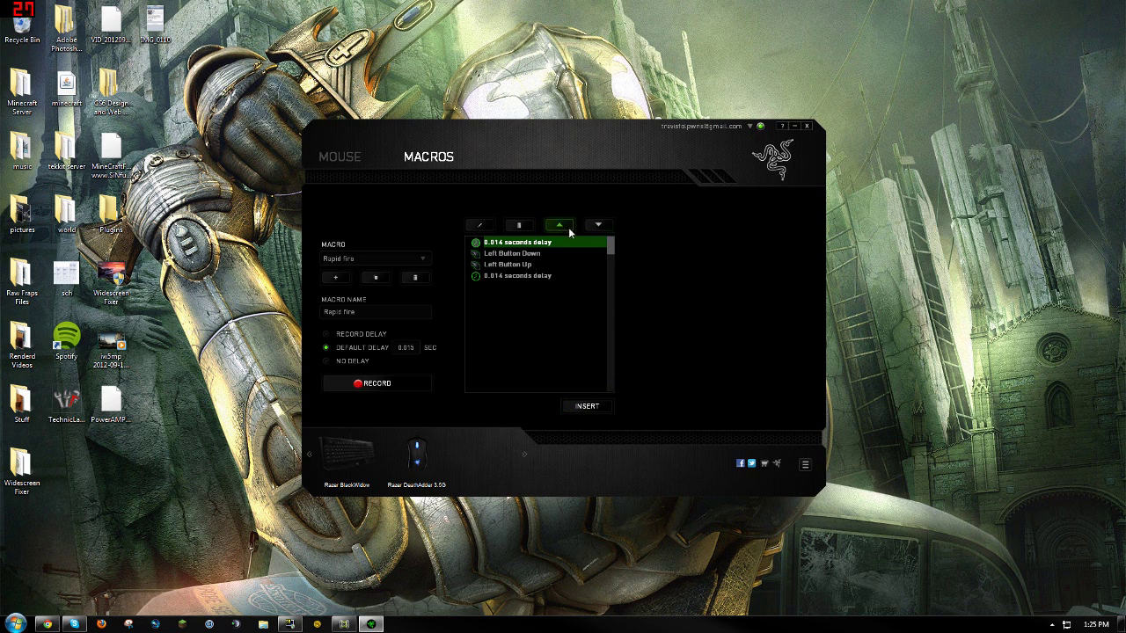
{"action": "left_click", "coordinate": [603, 229]}
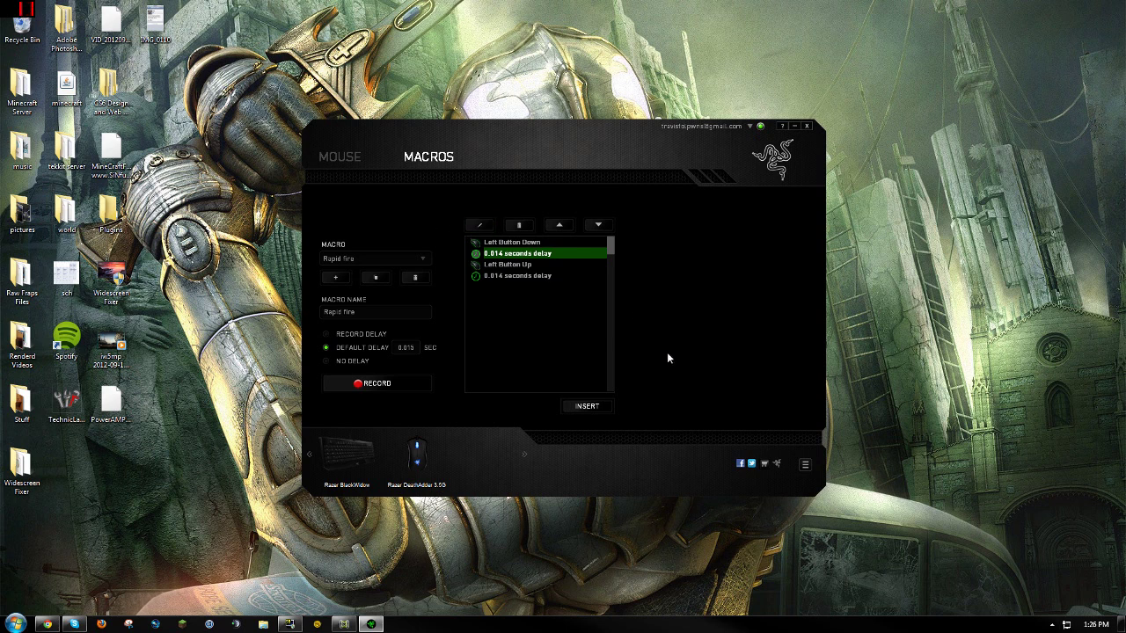
Change both delay steps from 0.014 to 0.015 seconds and dismiss the no-updates notification.
{"action": "left_click", "coordinate": [478, 225]}
{"action": "key", "text": "Return"}
{"action": "left_click", "coordinate": [502, 277]}
{"action": "left_click", "coordinate": [482, 226]}
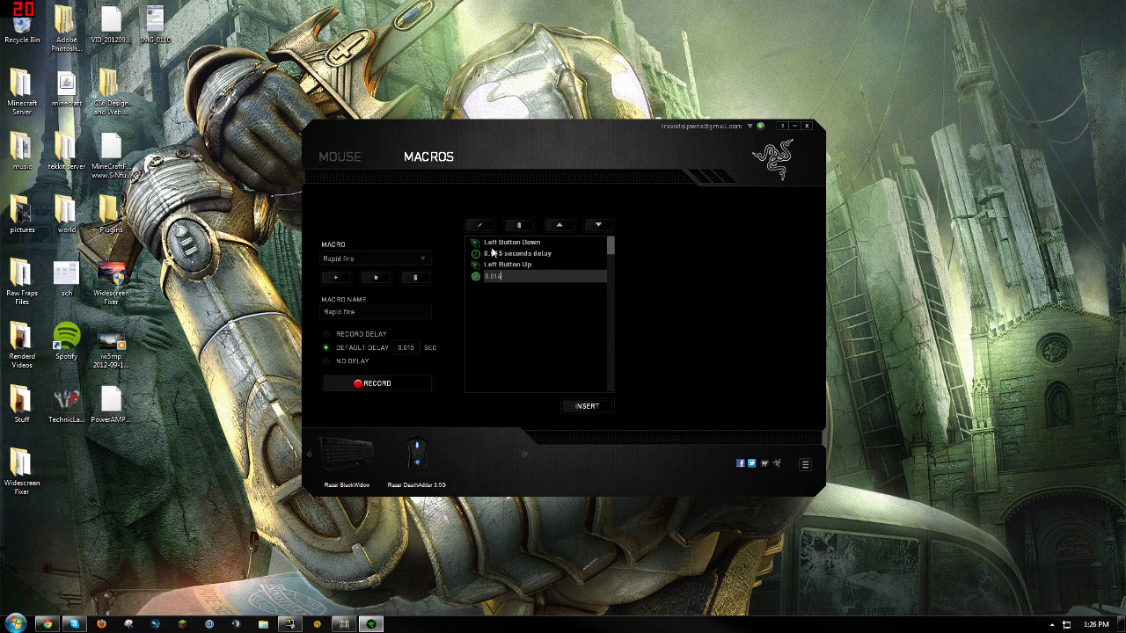
{"action": "type", "text": "5"}
{"action": "key", "text": "Return"}
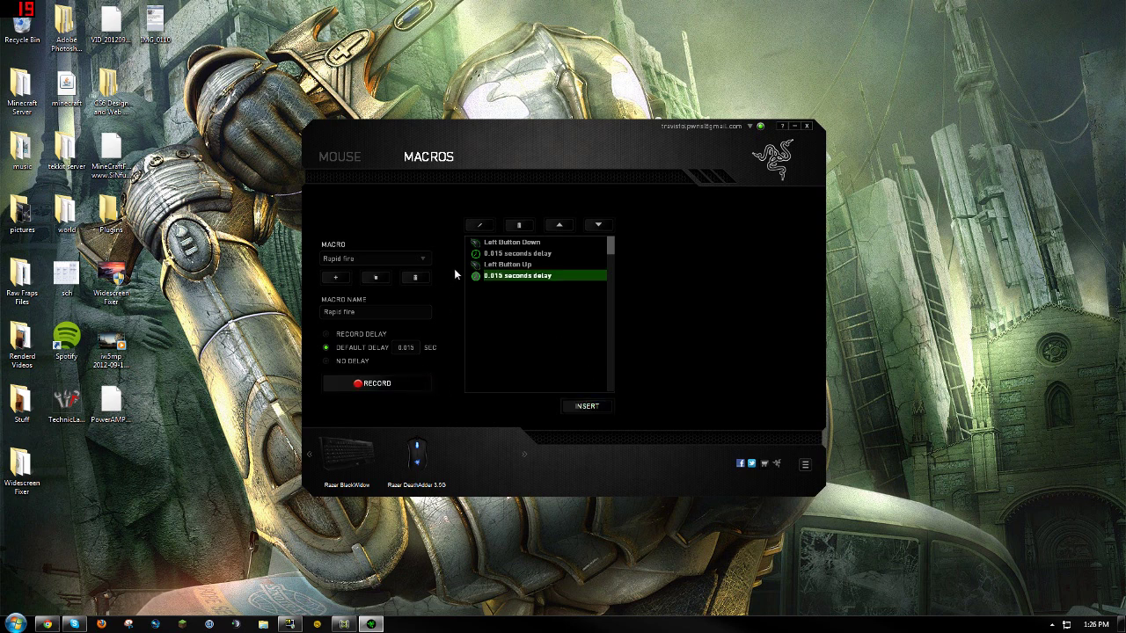
{"action": "left_click", "coordinate": [804, 464]}
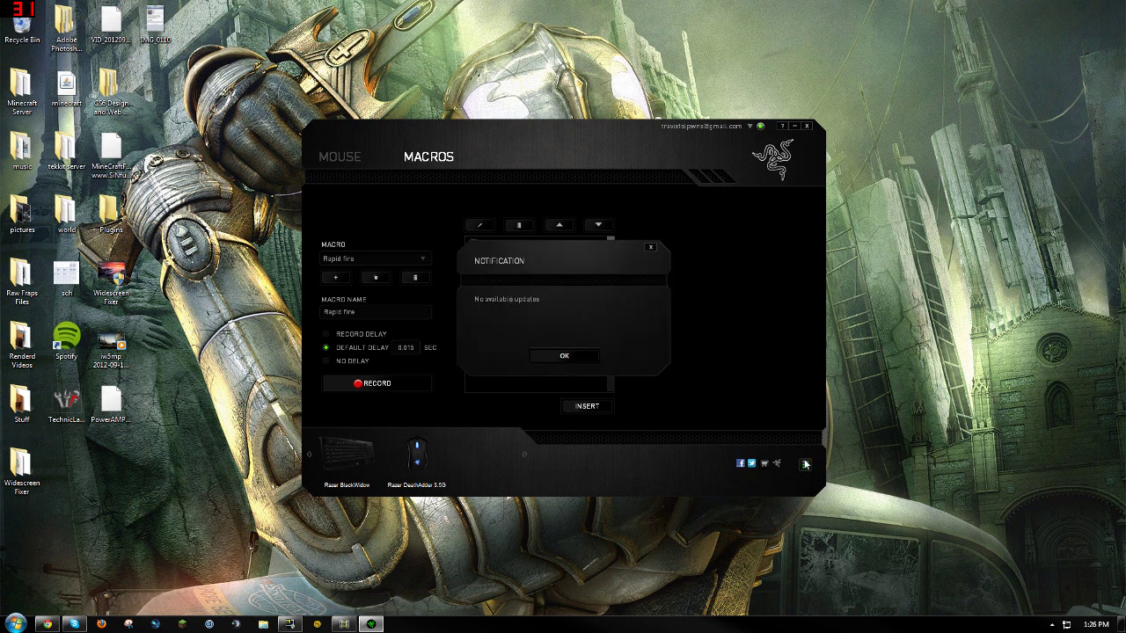
{"action": "left_click", "coordinate": [593, 356]}
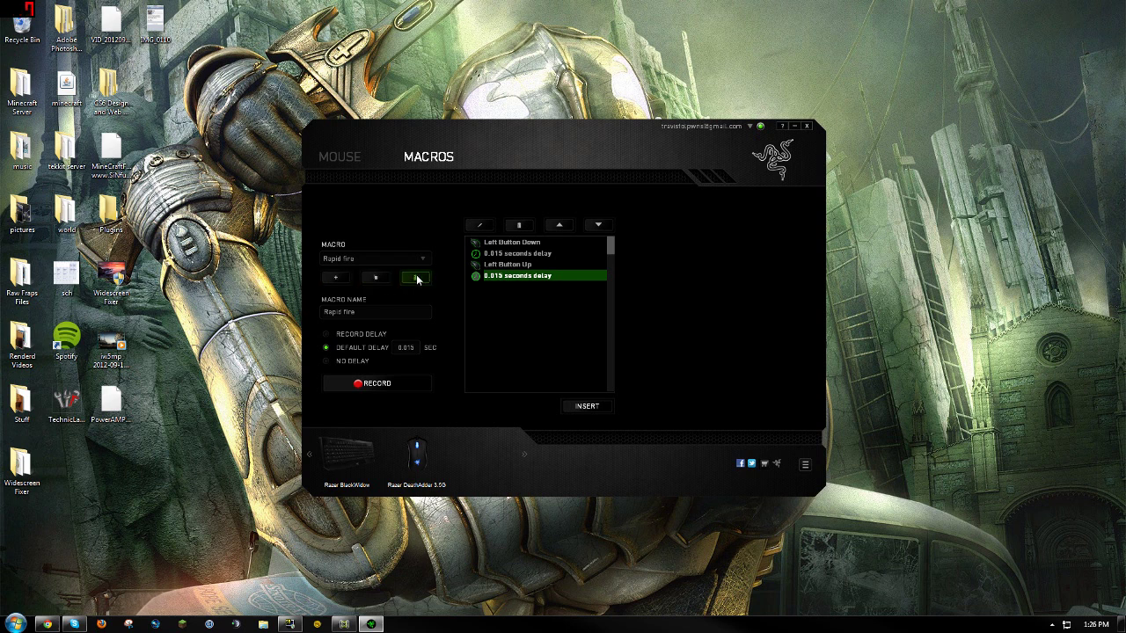
Set mouse button 5 to the 'rapidfire' macro with 'Play while assigned key is pressed' and save.
{"action": "left_click", "coordinate": [340, 157]}
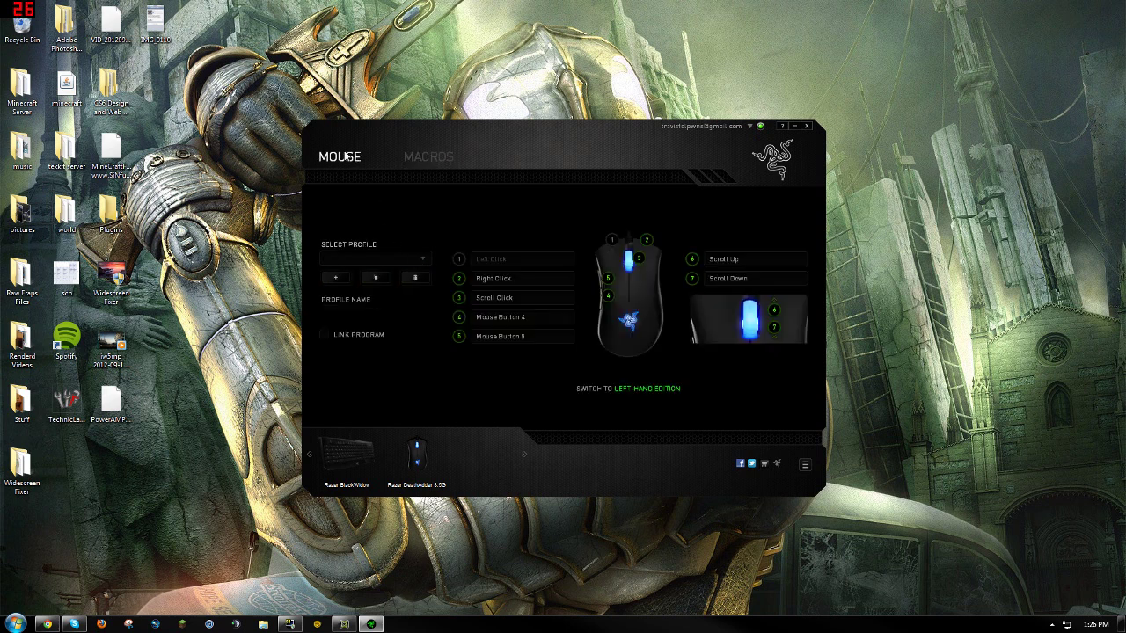
{"action": "left_click", "coordinate": [520, 336]}
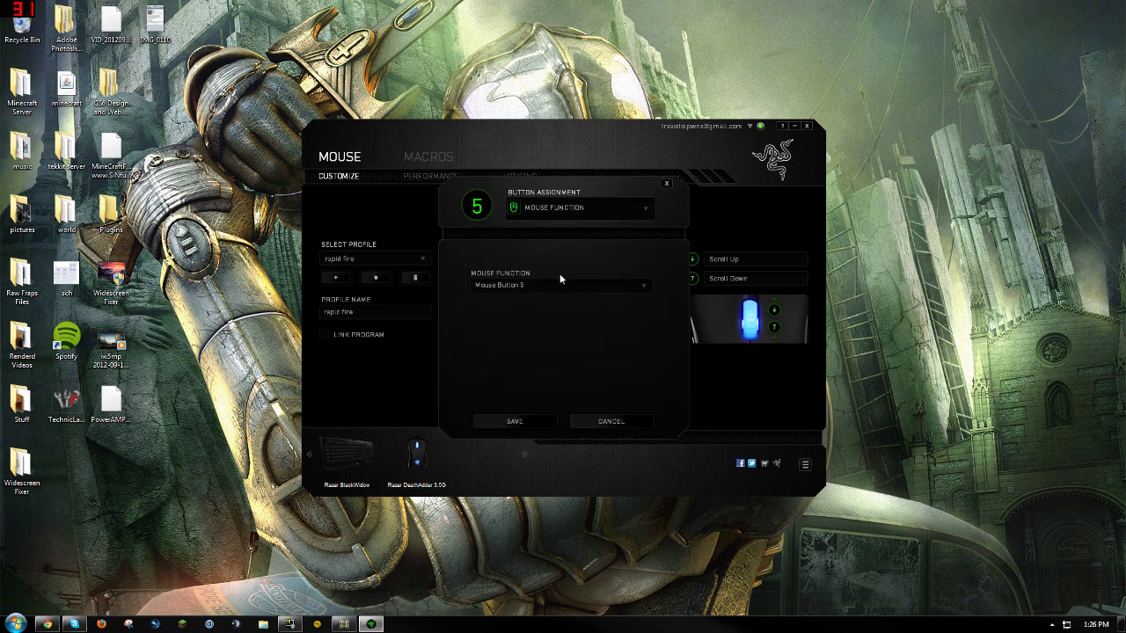
{"action": "left_click", "coordinate": [548, 205]}
{"action": "left_click", "coordinate": [550, 296]}
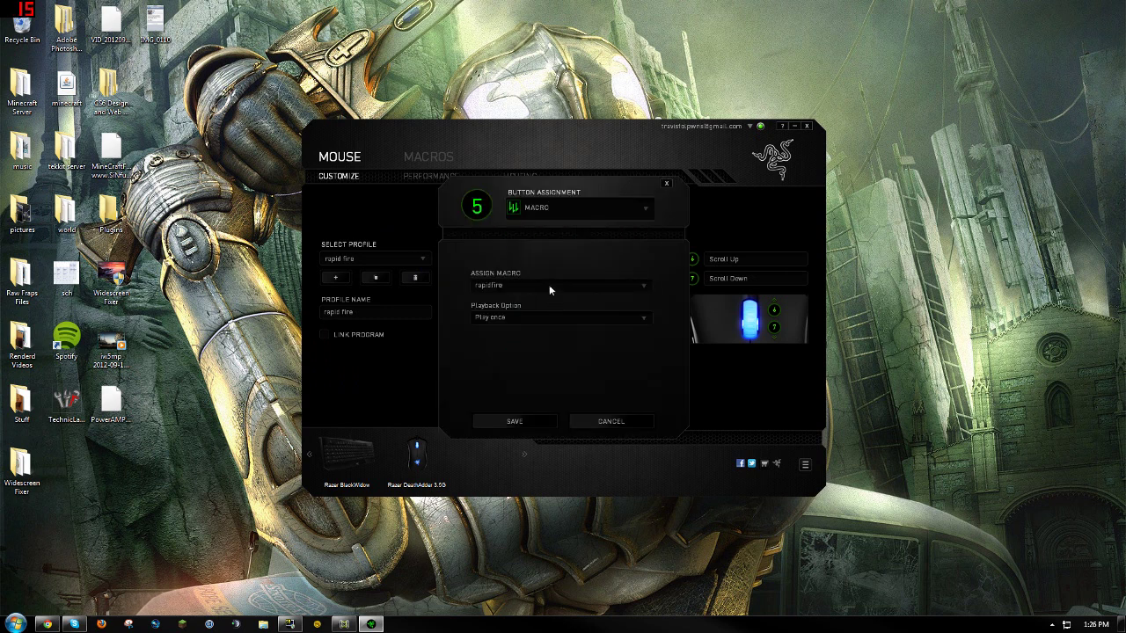
{"action": "left_click", "coordinate": [521, 284]}
{"action": "left_click", "coordinate": [521, 284]}
{"action": "left_click", "coordinate": [521, 318]}
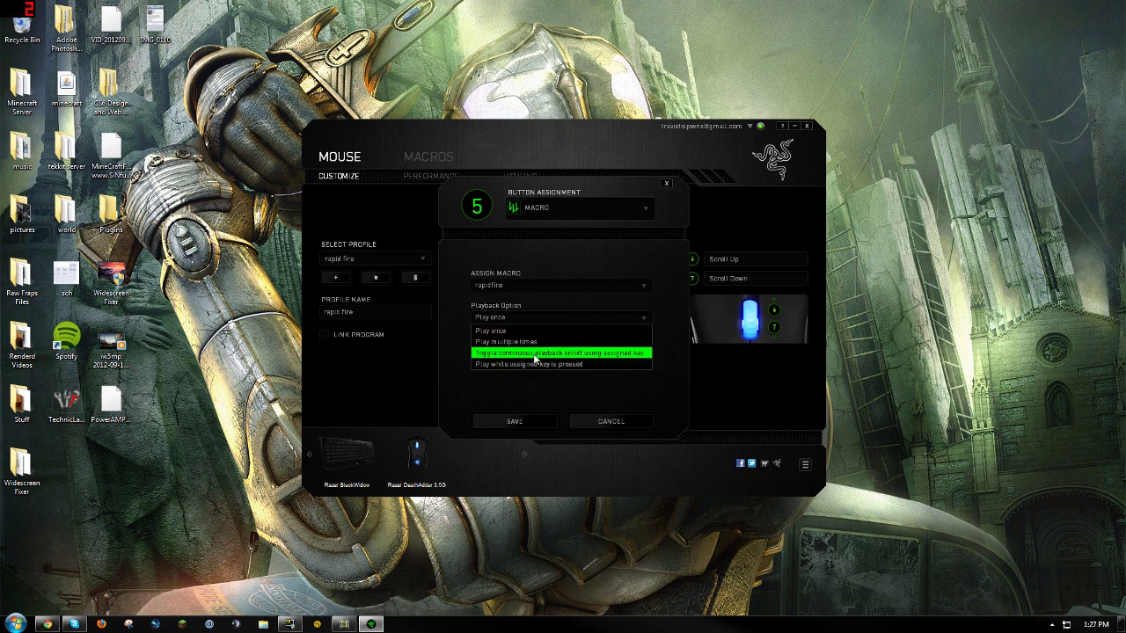
{"action": "left_click", "coordinate": [534, 364]}
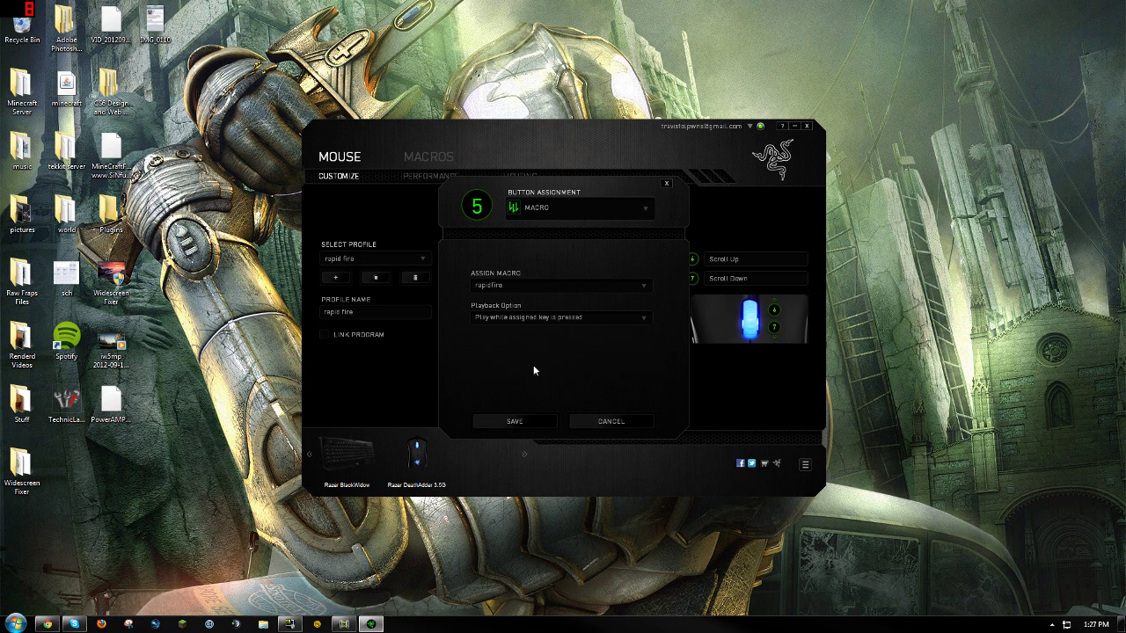
{"action": "left_click", "coordinate": [523, 419]}
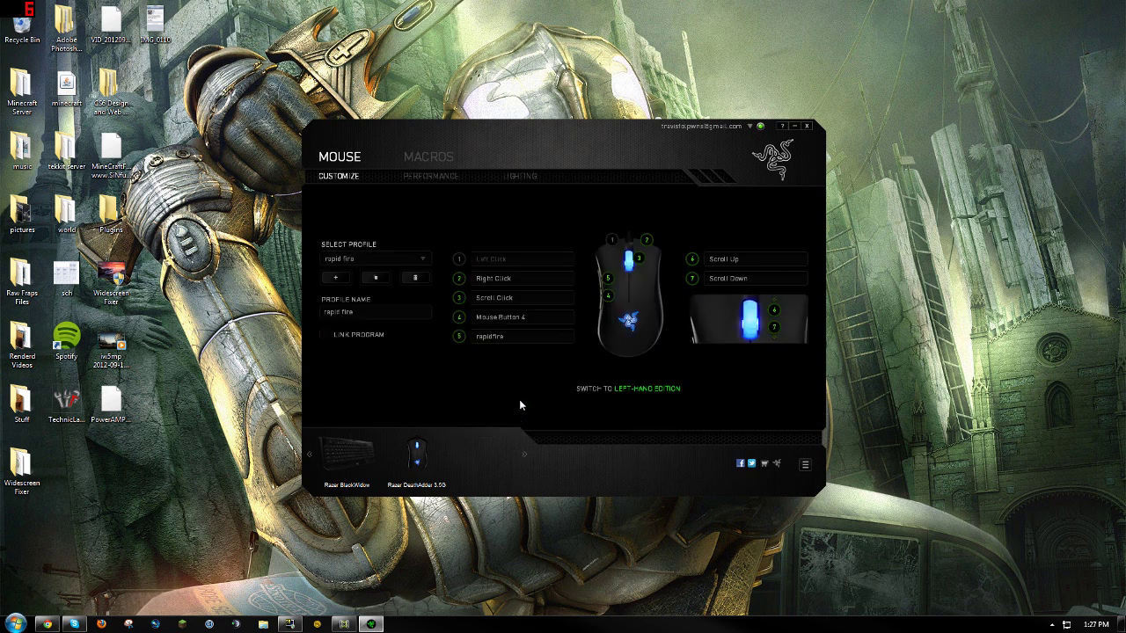
Drag the Synapse window up and to the right, keeping 'rapid fire' as the selected profile.
{"action": "left_click_drag", "start_coordinate": [584, 131], "coordinate": [663, 104]}
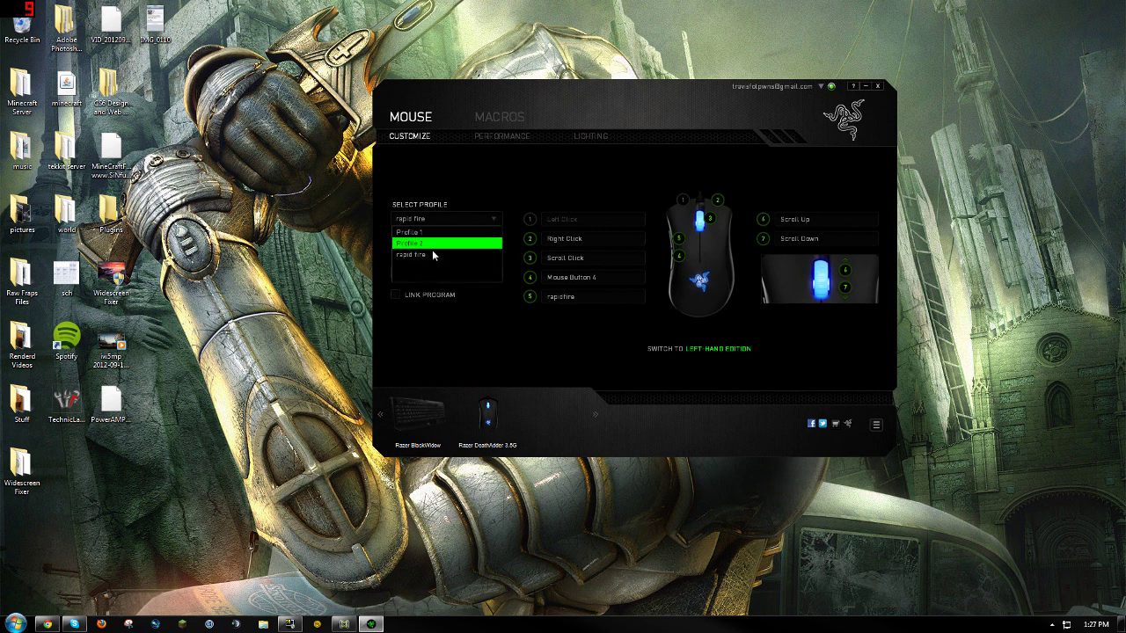
{"action": "left_click", "coordinate": [489, 219]}
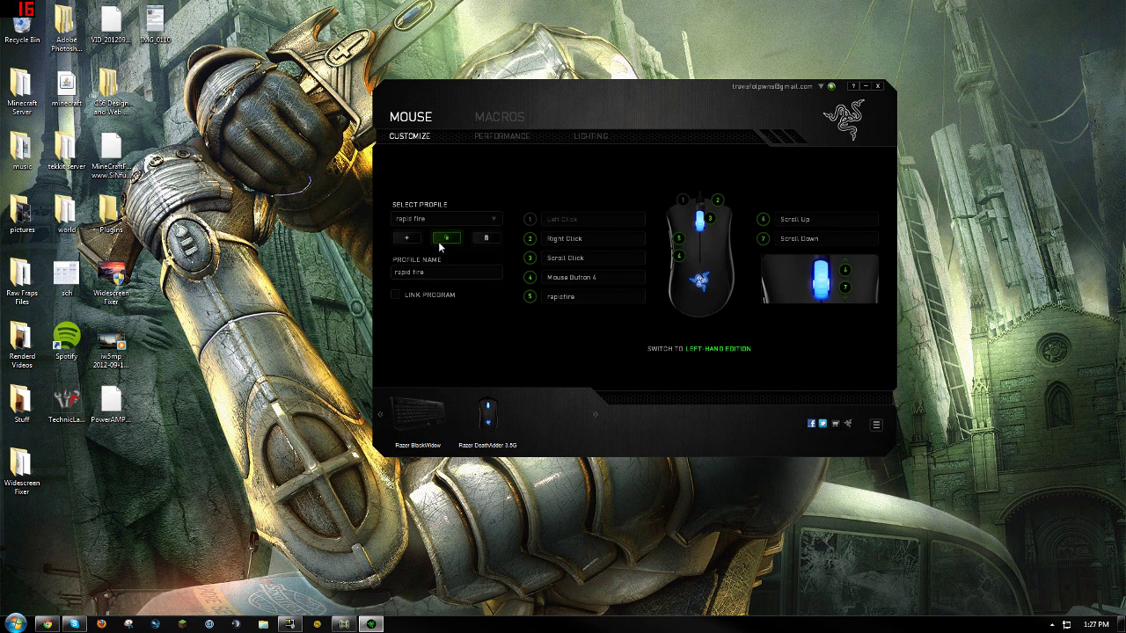